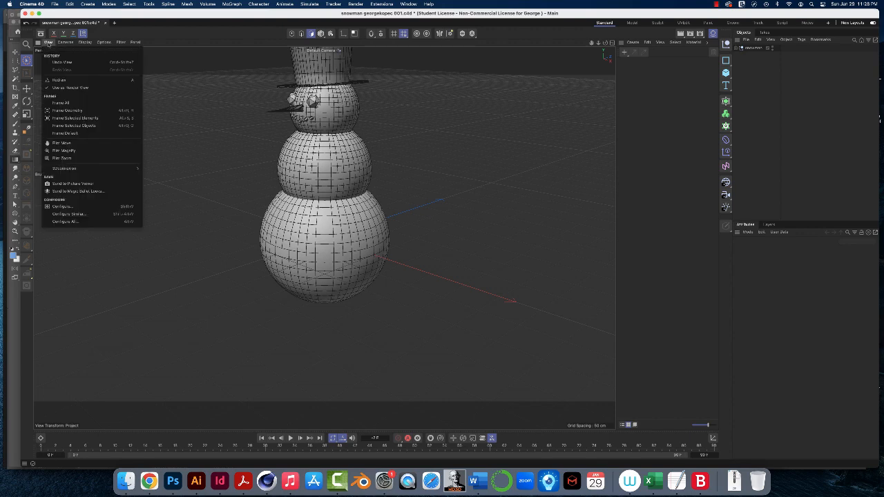
# Step: Frame the entire scene and orbit the view to see the snowman's face
pyautogui.click(64, 104)
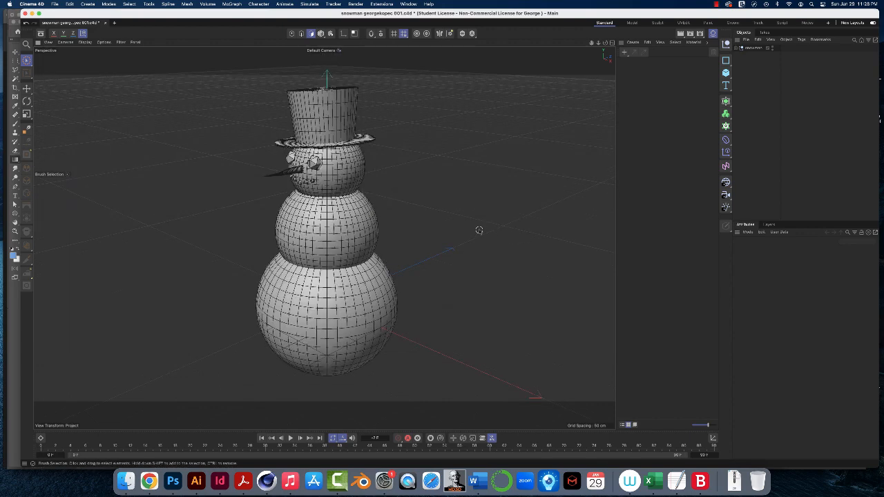
pyautogui.keyDown('alt'); pyautogui.moveTo(479, 230); pyautogui.dragTo(503, 225); pyautogui.keyUp('alt')
pyautogui.keyDown('alt'); pyautogui.moveTo(338, 261); pyautogui.dragTo(357, 278); pyautogui.keyUp('alt')
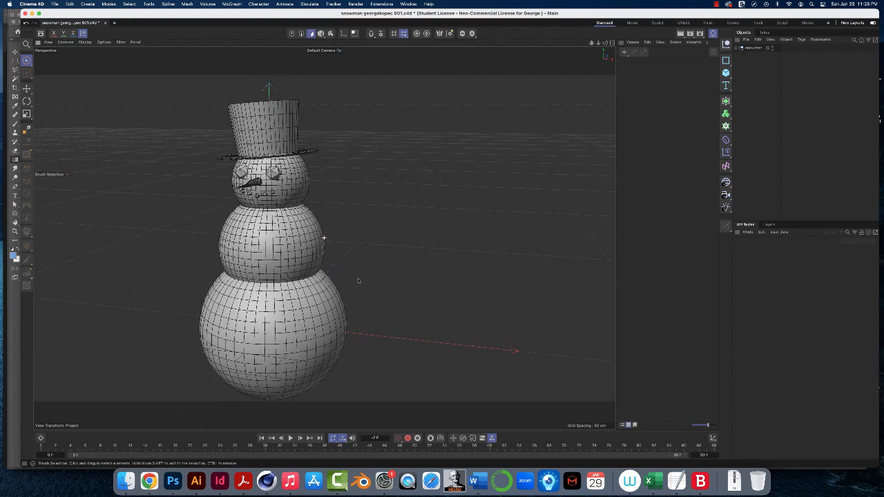
# Step: Examine the object hierarchy inside the snowman group and collapse it again
pyautogui.click(751, 47)
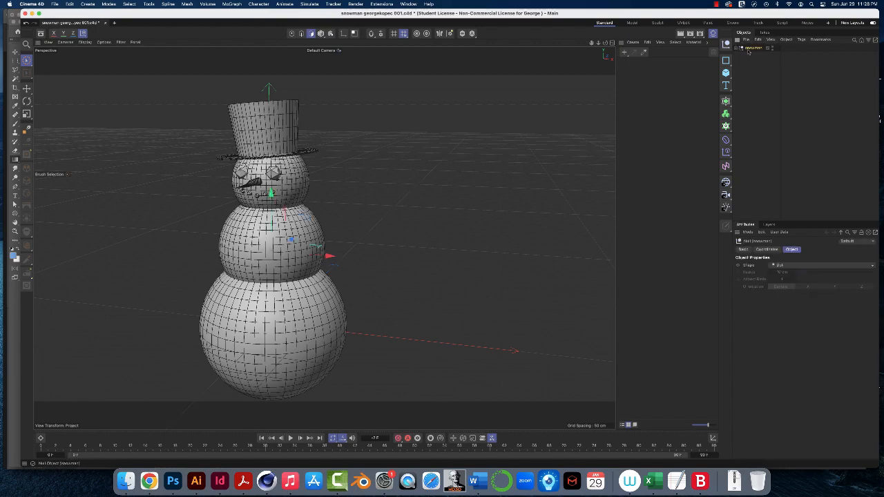
pyautogui.click(738, 48)
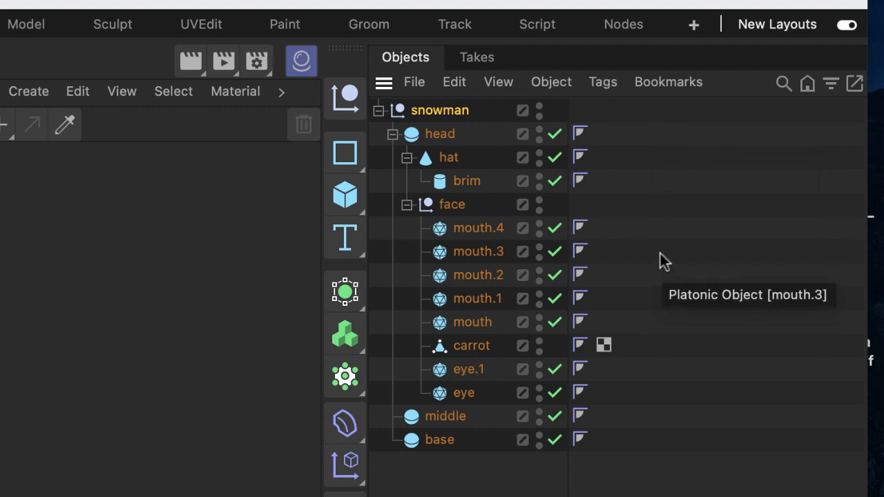
pyautogui.click(379, 111)
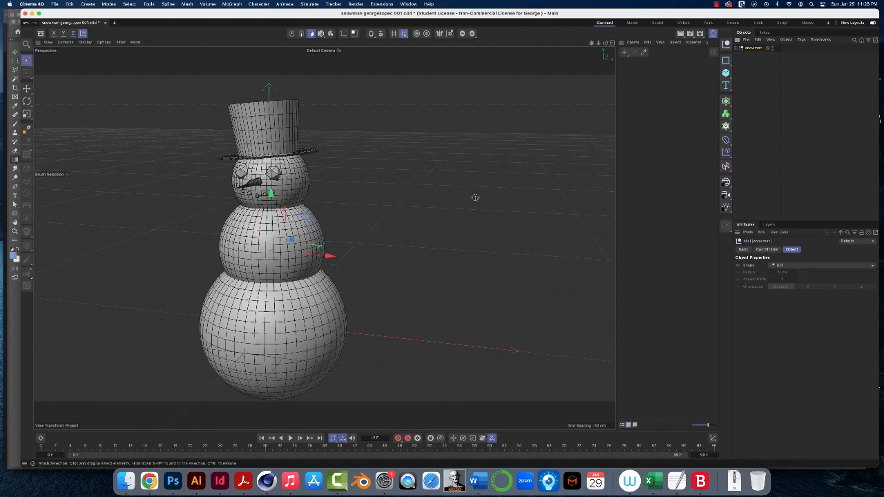
# Step: Add a Landscape primitive to the snowman scene
pyautogui.keyDown('alt'); pyautogui.moveTo(475, 202); pyautogui.dragTo(510, 170, button='middle'); pyautogui.keyUp('alt')
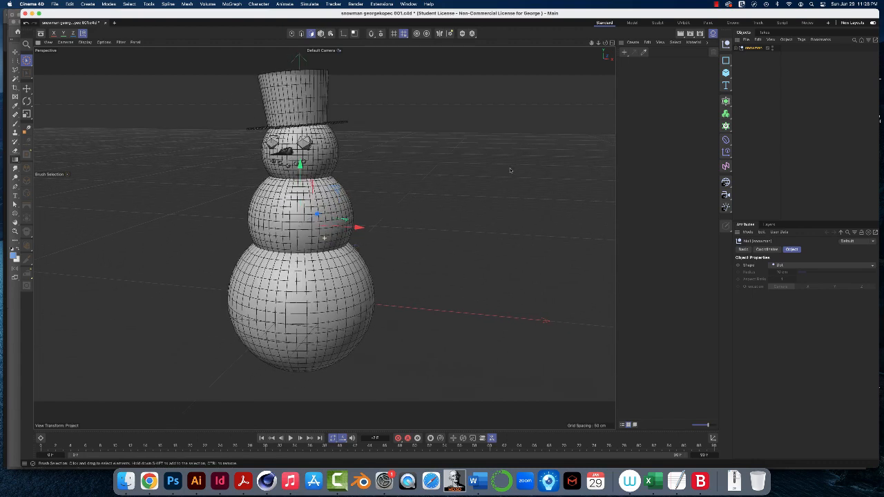
pyautogui.scroll(-5, 438, 217)
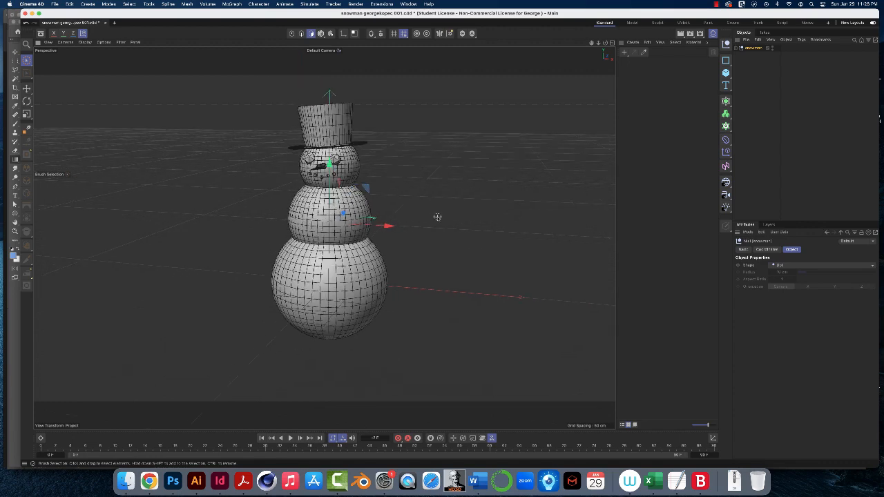
pyautogui.scroll(-1, 438, 217)
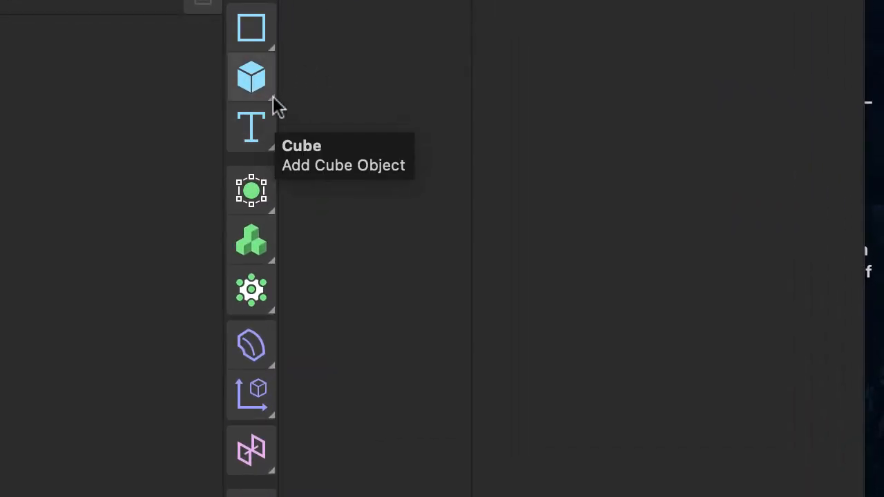
pyautogui.click(273, 97)
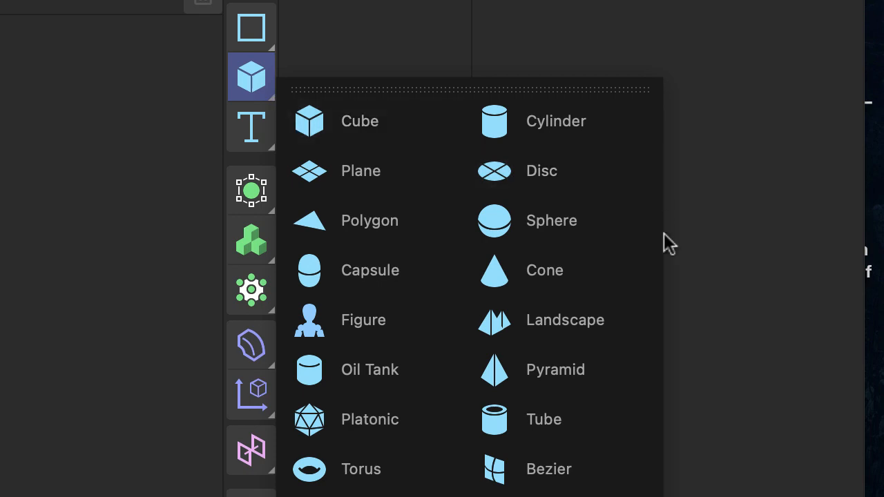
pyautogui.click(608, 321)
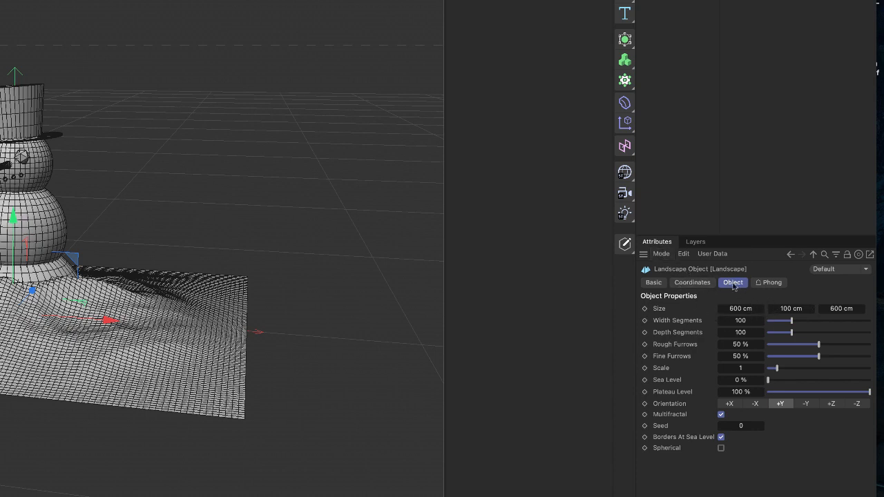
# Step: Set the landscape's size to 10000 cm wide, 800 cm high and 10000 cm deep
pyautogui.click(751, 309)
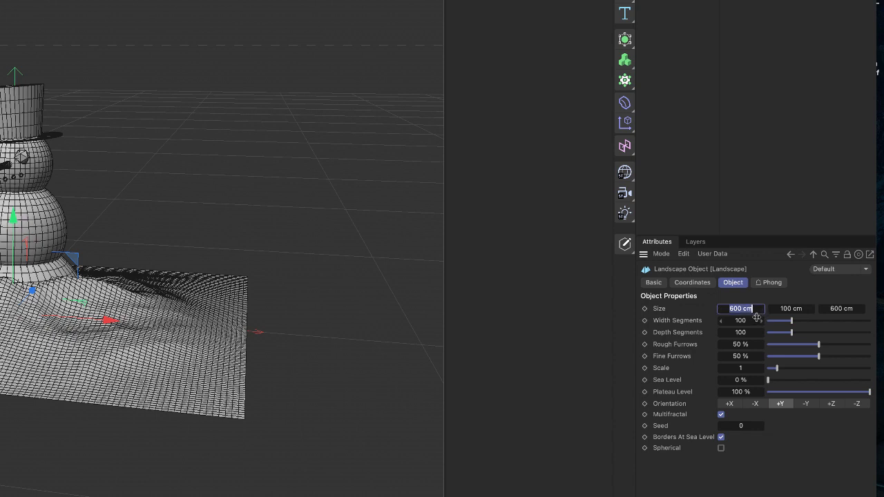
pyautogui.write('10000')
pyautogui.press('Return')
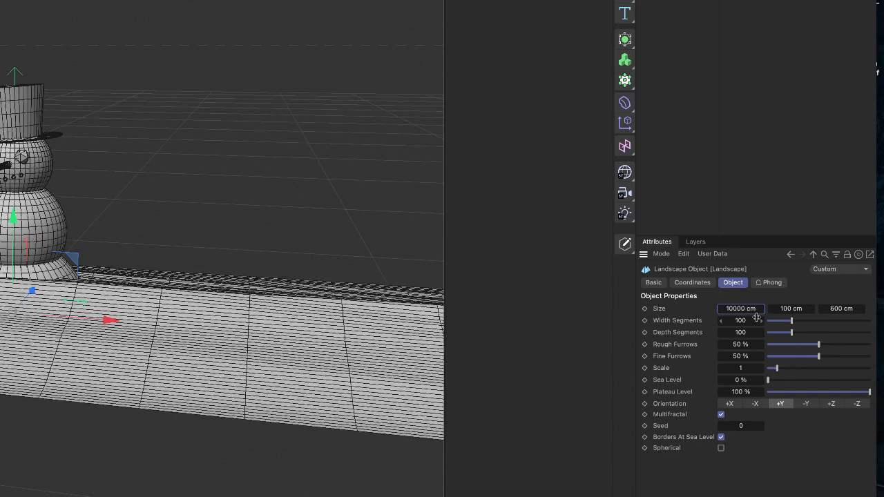
pyautogui.click(790, 309)
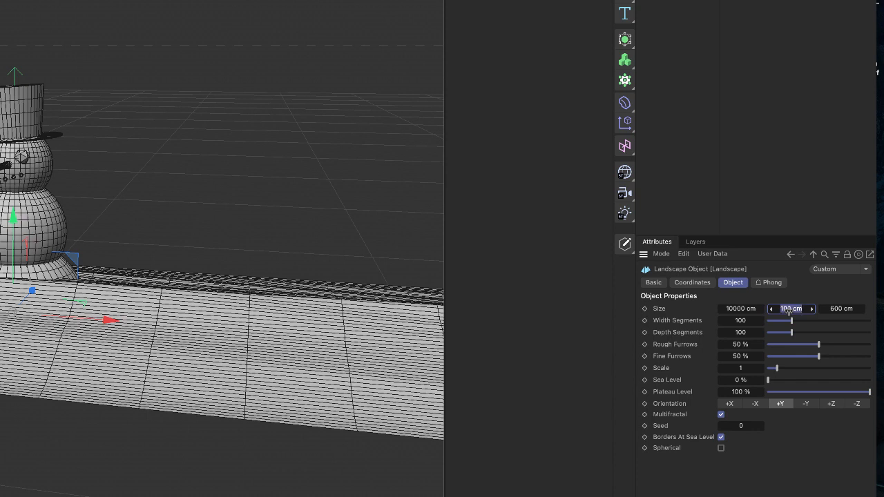
pyautogui.press('BackSpace')
pyautogui.write('400')
pyautogui.press('Return')
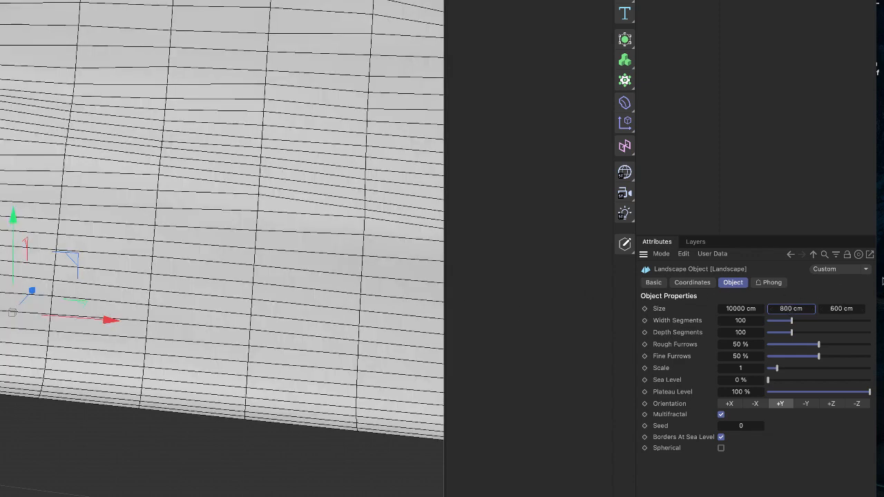
pyautogui.click(840, 309)
pyautogui.write('1')
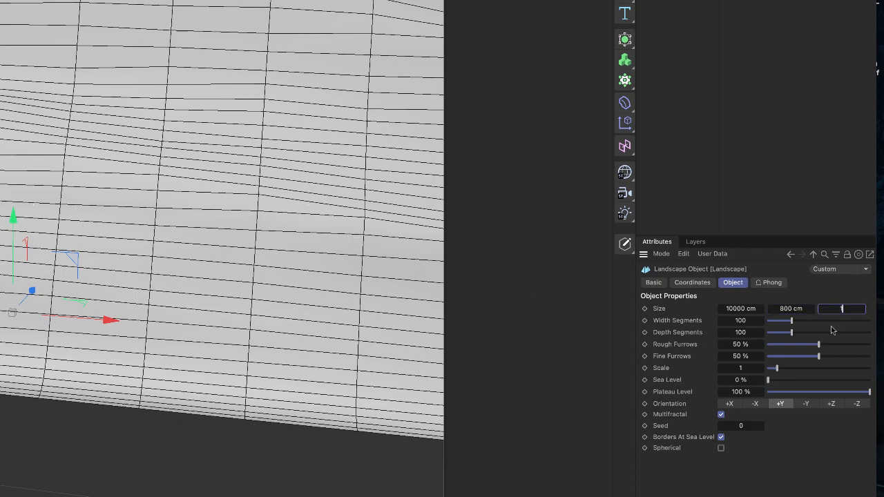
pyautogui.write('0000')
pyautogui.press('Return')
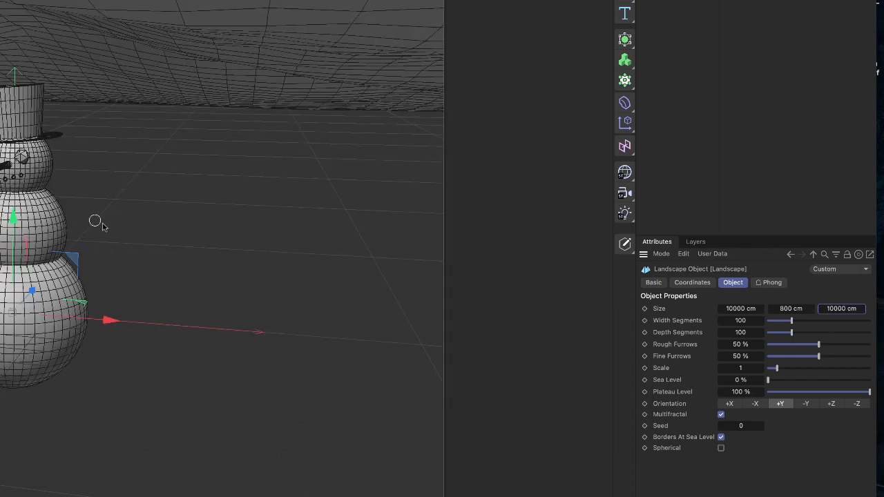
# Step: Lower the landscape beneath the snowman and set its Y position to -140 cm
pyautogui.scroll(-5, 103, 225)
pyautogui.scroll(-8, 102, 226)
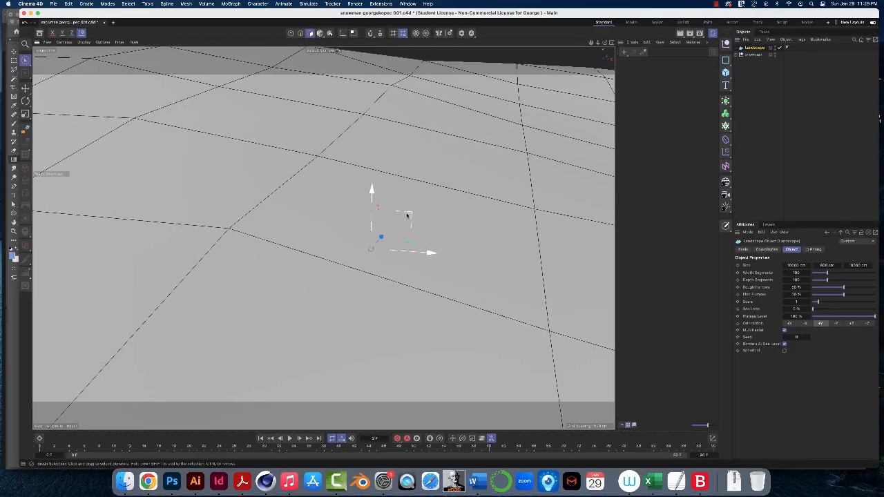
pyautogui.scroll(-8, 409, 217)
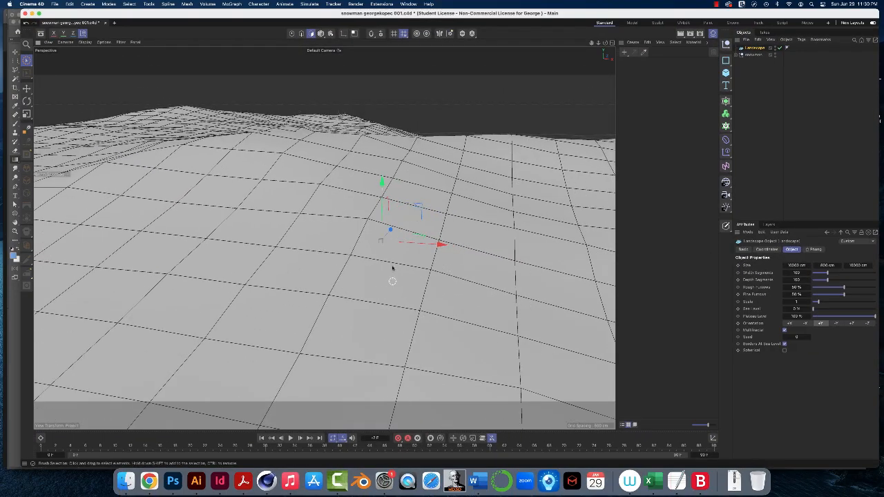
pyautogui.scroll(-2, 444, 221)
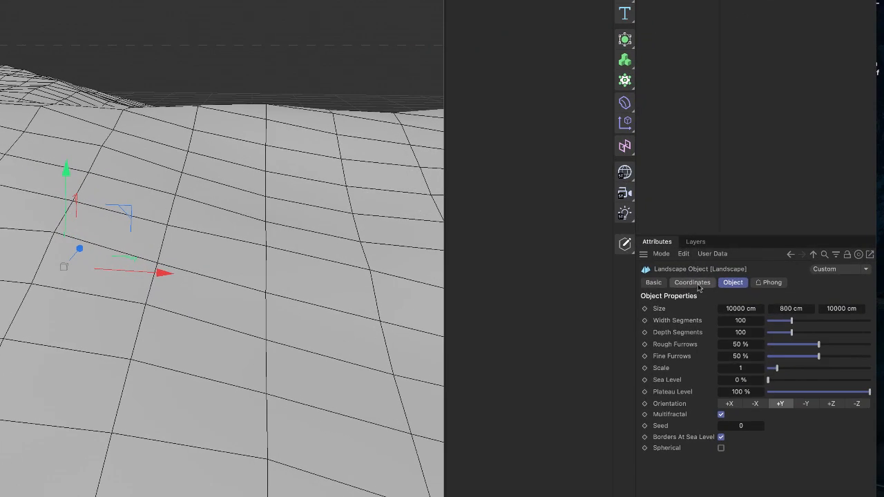
pyautogui.click(694, 283)
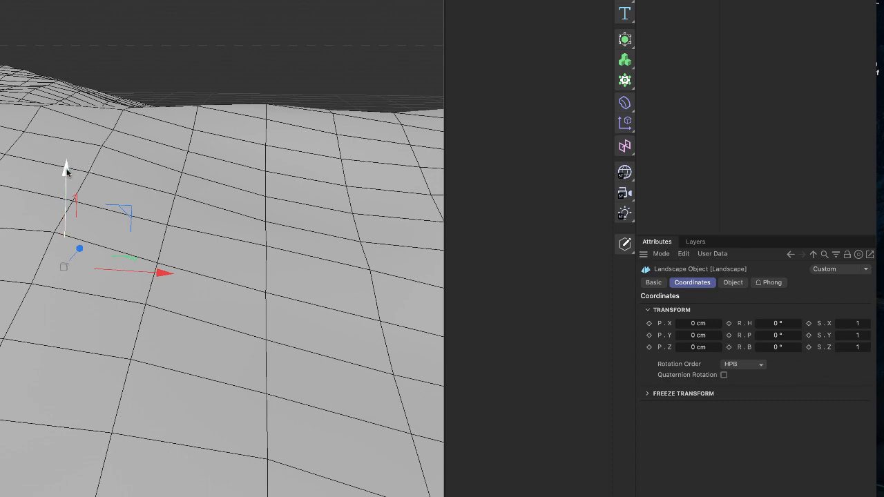
pyautogui.moveTo(67, 171); pyautogui.dragTo(67, 295)
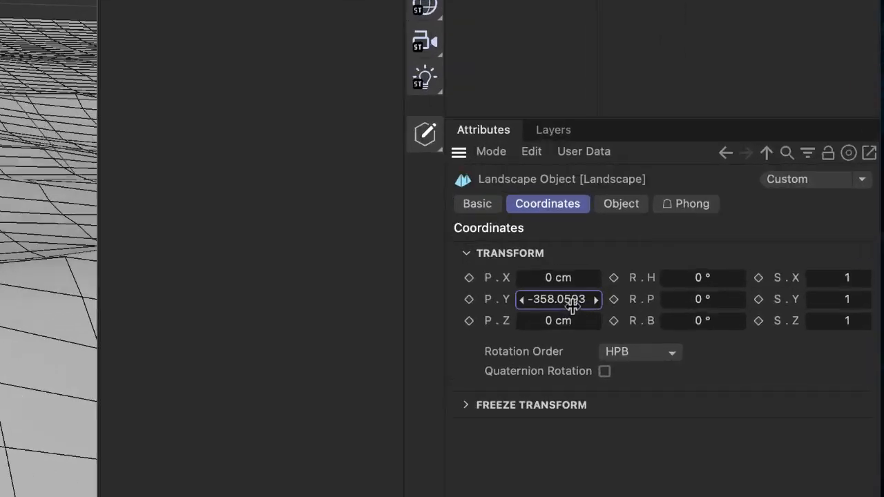
pyautogui.click(705, 337)
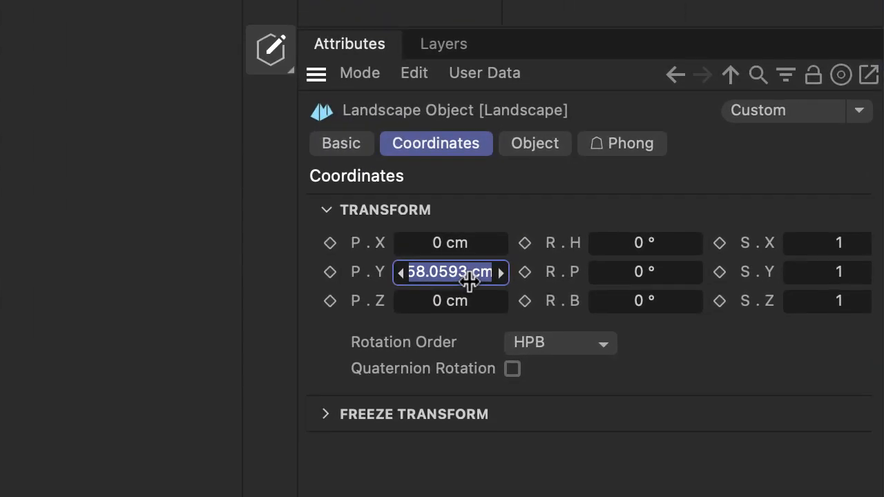
pyautogui.write('-140')
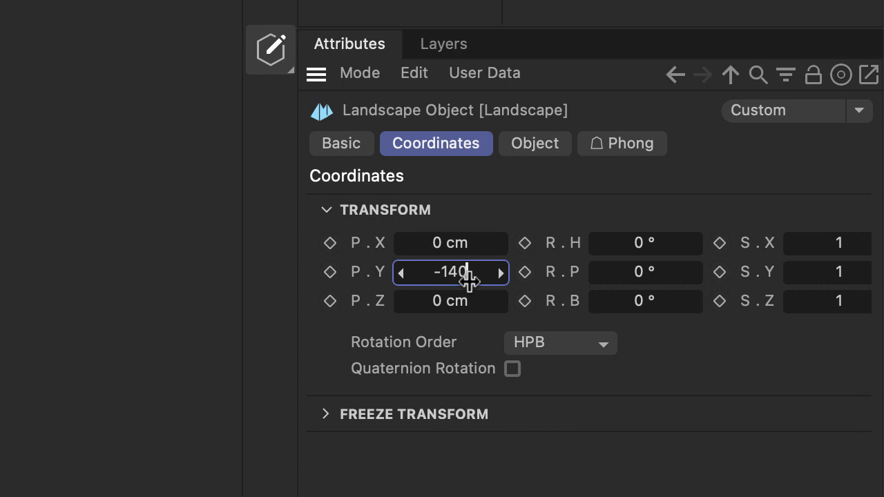
pyautogui.press('Return')
# Step: Set the landscape's Z position to 3500 cm so the hills extend behind the snowman
pyautogui.click(458, 300)
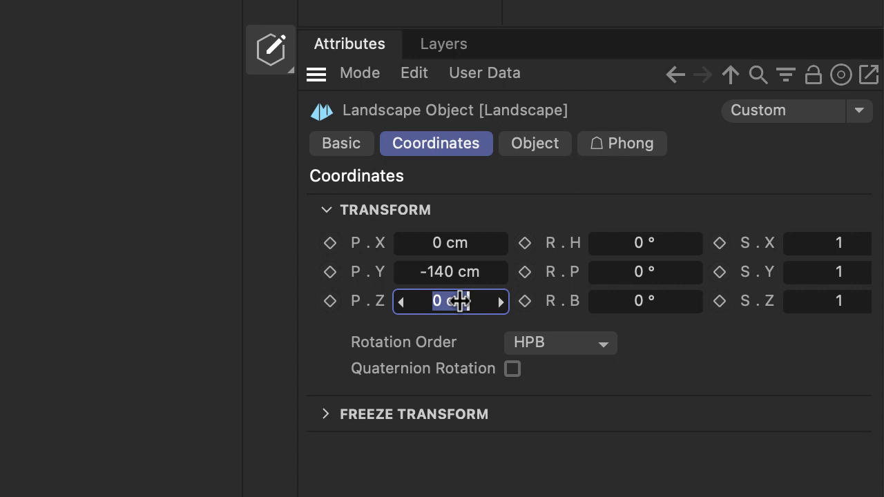
pyautogui.write('30')
pyautogui.write('00')
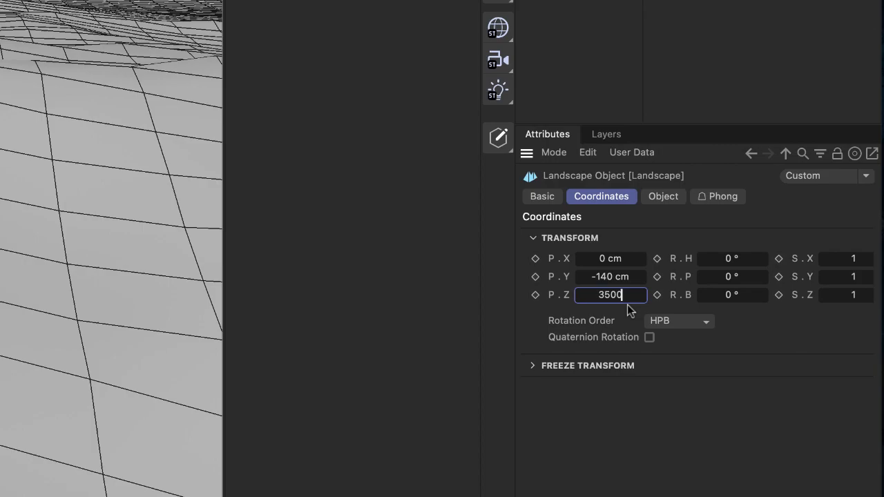
pyautogui.press('Return')
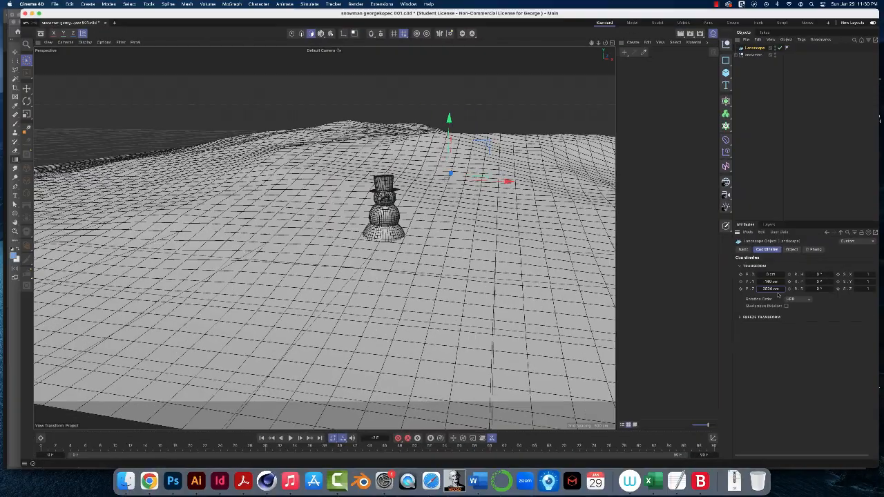
# Step: Lower the landscape to a Y position of about -215 cm so the snowman's bottom sphere clears the ground
pyautogui.scroll(-5, 493, 259)
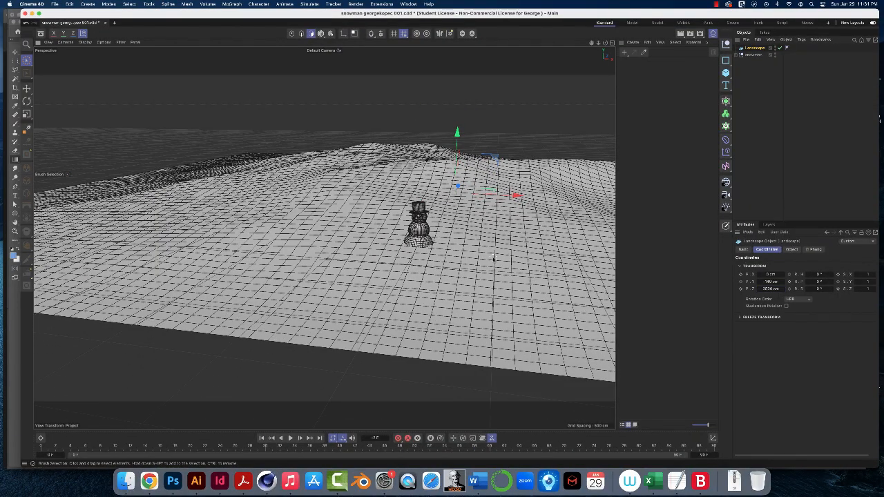
pyautogui.moveTo(492, 259)
pyautogui.keyDown('alt'); pyautogui.mouseDown()
pyautogui.moveTo(477, 260)
pyautogui.moveTo(509, 257)
pyautogui.moveTo(492, 256)
pyautogui.moveTo(498, 253)
pyautogui.mouseUp(); pyautogui.keyUp('alt')
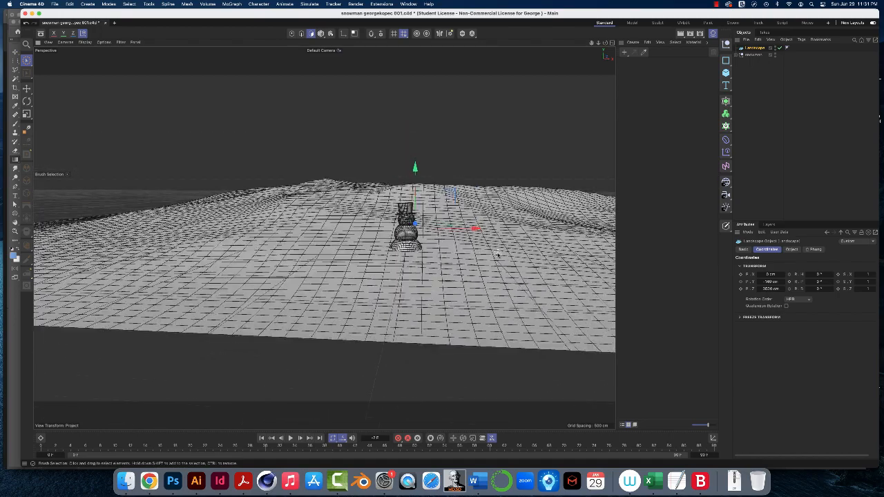
pyautogui.scroll(5, 498, 255)
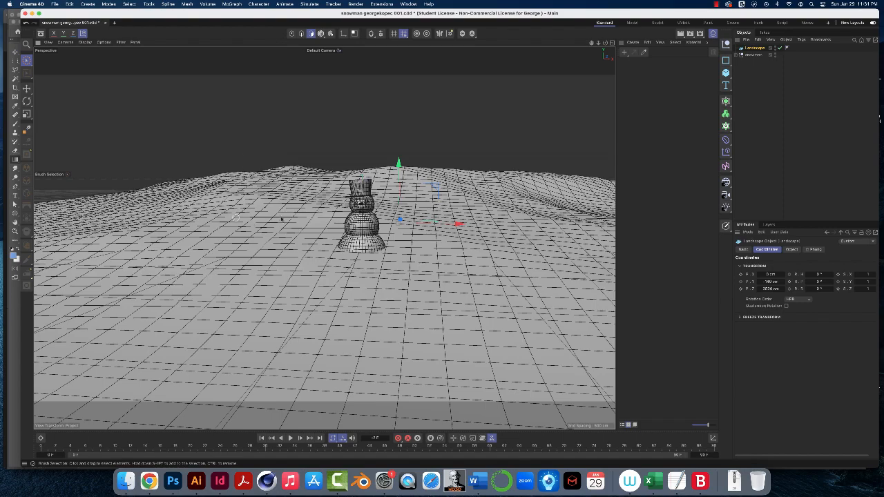
pyautogui.keyDown('alt'); pyautogui.moveTo(476, 260); pyautogui.dragTo(488, 263); pyautogui.keyUp('alt')
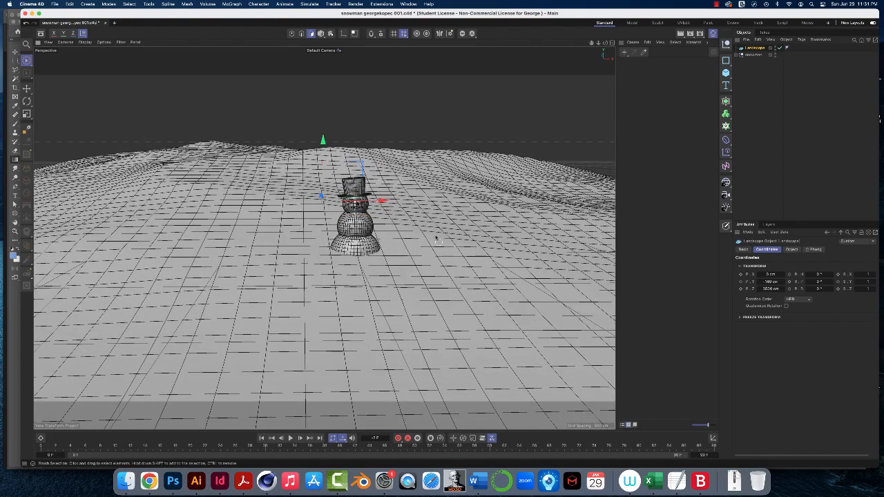
pyautogui.keyDown('alt'); pyautogui.moveTo(436, 238); pyautogui.dragTo(385, 261); pyautogui.keyUp('alt')
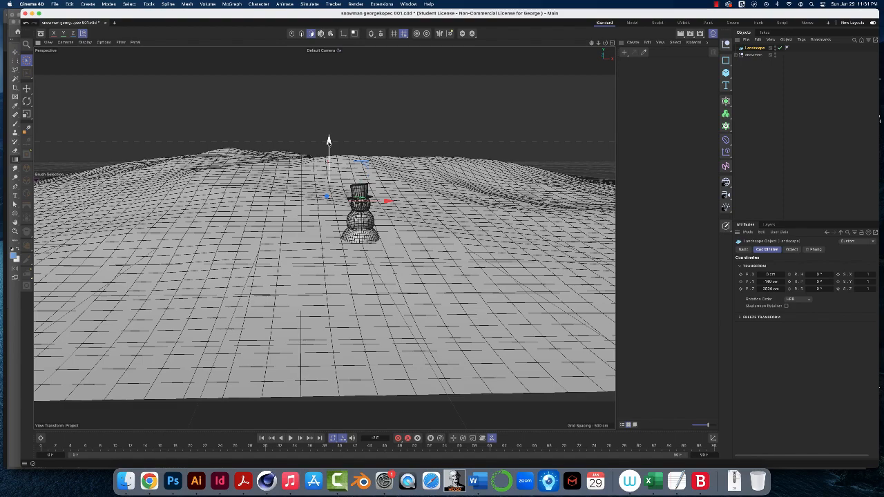
pyautogui.moveTo(331, 144); pyautogui.dragTo(329, 147)
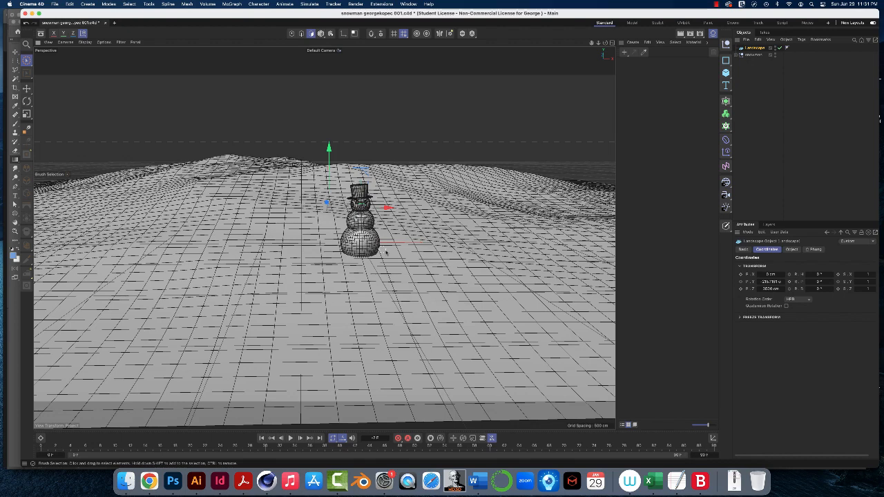
# Step: Raise the landscape's Rough Furrows to 100%
pyautogui.click(792, 250)
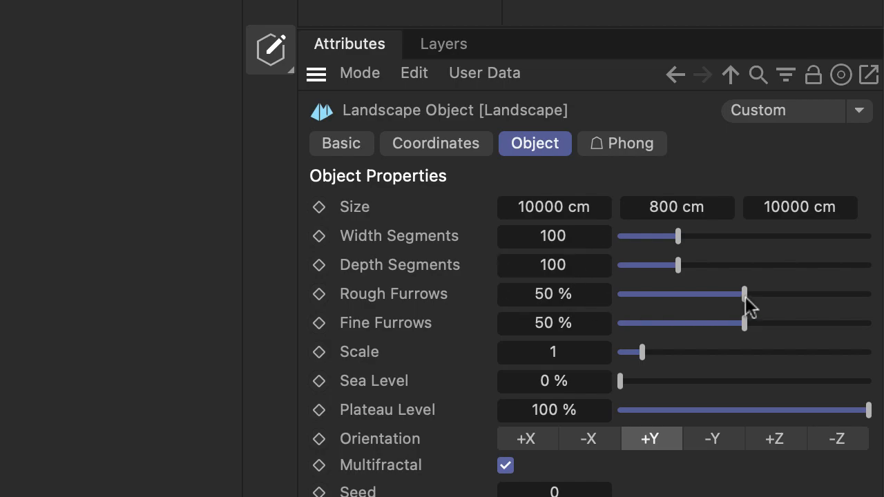
pyautogui.moveTo(746, 297); pyautogui.dragTo(747, 297)
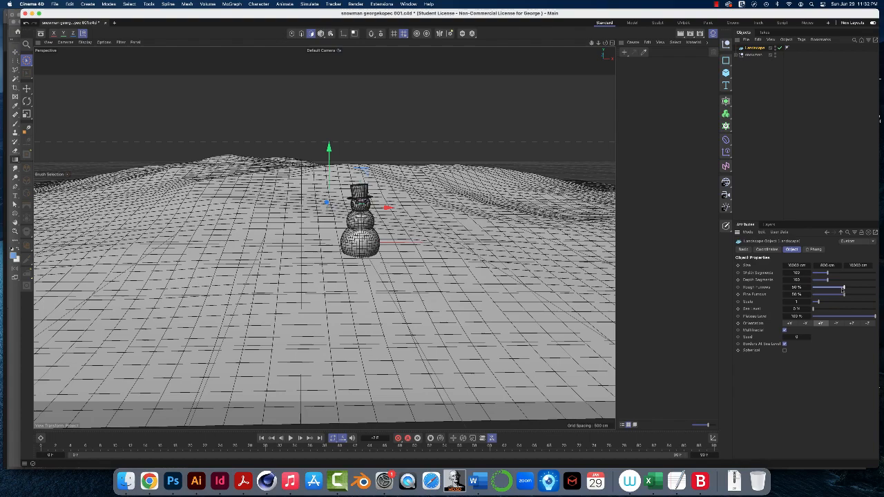
pyautogui.moveTo(843, 288); pyautogui.dragTo(881, 286)
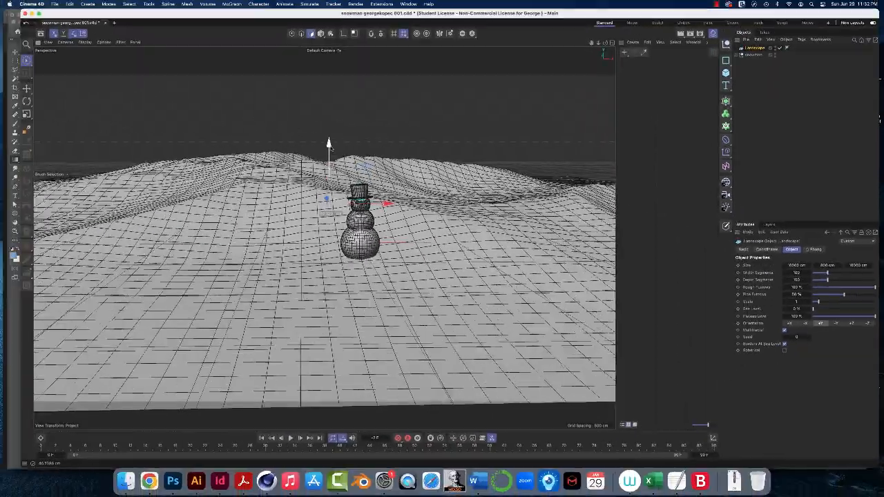
# Step: Raise the landscape until the snowman's bottom sphere rests in the ground, and set its Y position to -145 cm
pyautogui.moveTo(330, 146); pyautogui.dragTo(330, 144)
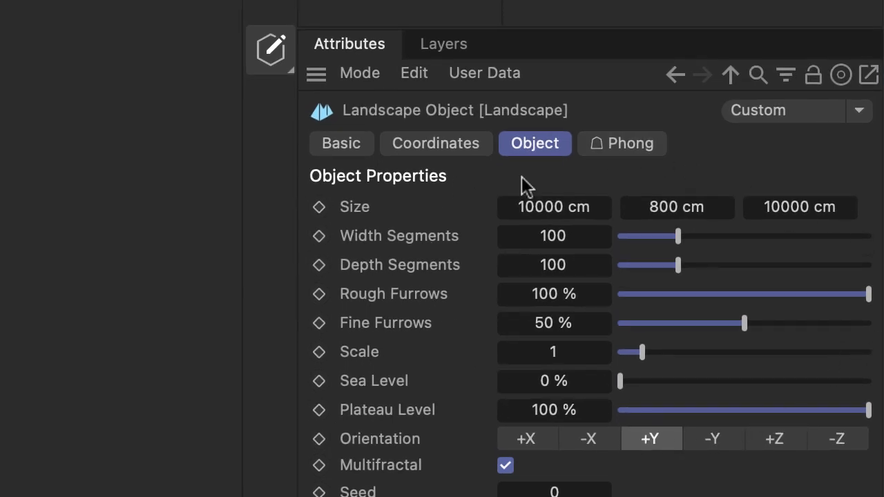
pyautogui.click(433, 147)
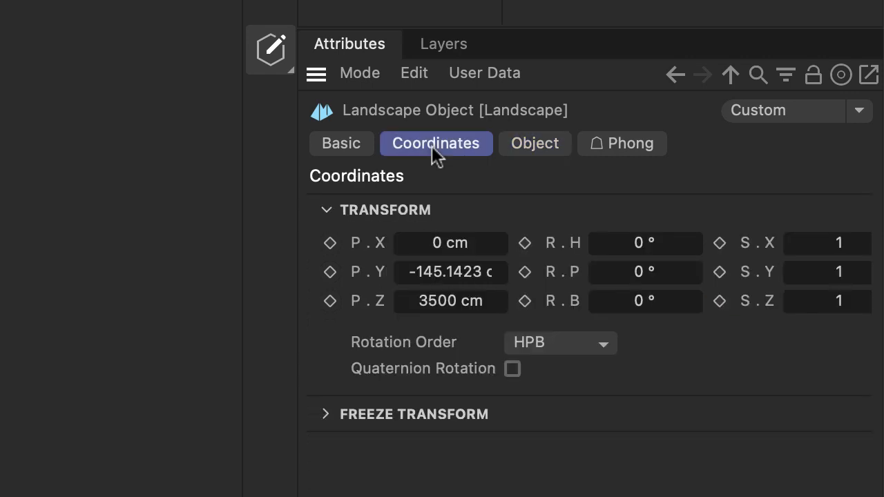
pyautogui.click(454, 272)
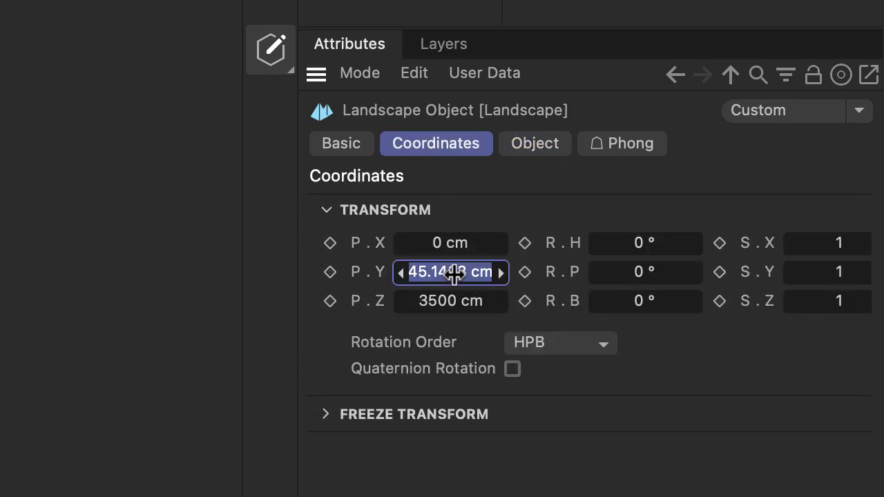
pyautogui.write('-')
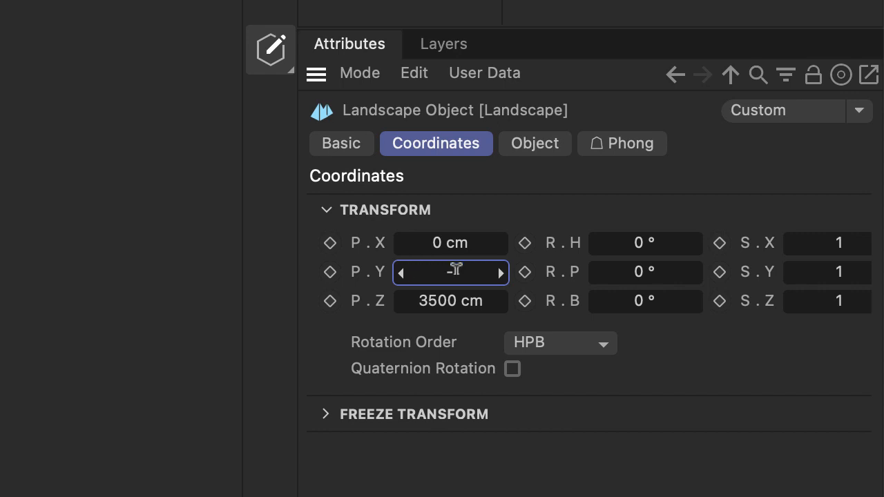
pyautogui.write('145')
pyautogui.press('Return')
pyautogui.click(539, 146)
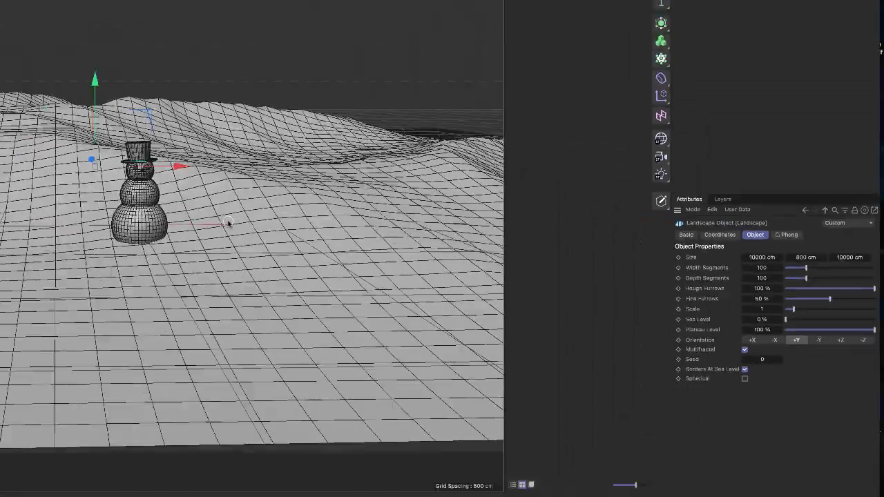
# Step: Examine from several angles and distances how the snowman sits on the landscape with the hills behind it
pyautogui.keyDown('alt'); pyautogui.moveTo(221, 222); pyautogui.dragTo(197, 229); pyautogui.keyUp('alt')
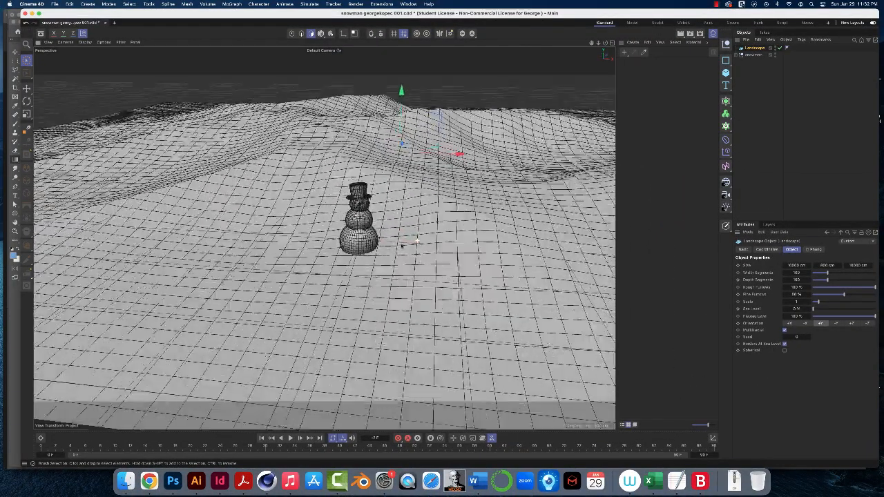
pyautogui.moveTo(402, 246)
pyautogui.keyDown('alt'); pyautogui.mouseDown()
pyautogui.moveTo(412, 242)
pyautogui.moveTo(403, 248)
pyautogui.mouseUp(); pyautogui.keyUp('alt')
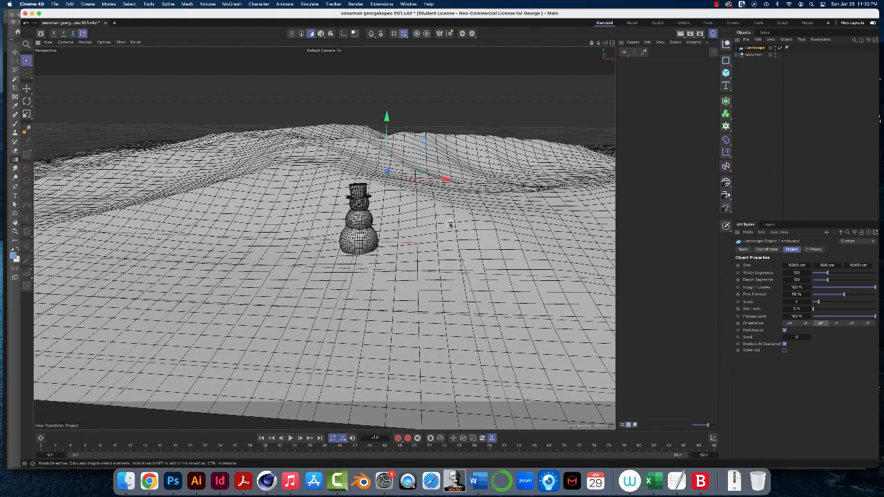
pyautogui.keyDown('alt'); pyautogui.moveTo(450, 224); pyautogui.dragTo(450, 222); pyautogui.keyUp('alt')
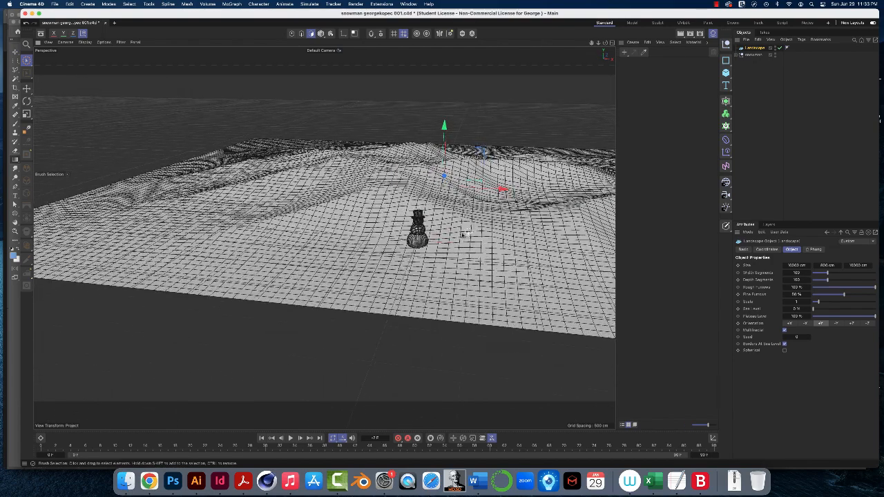
pyautogui.scroll(10, 455, 241)
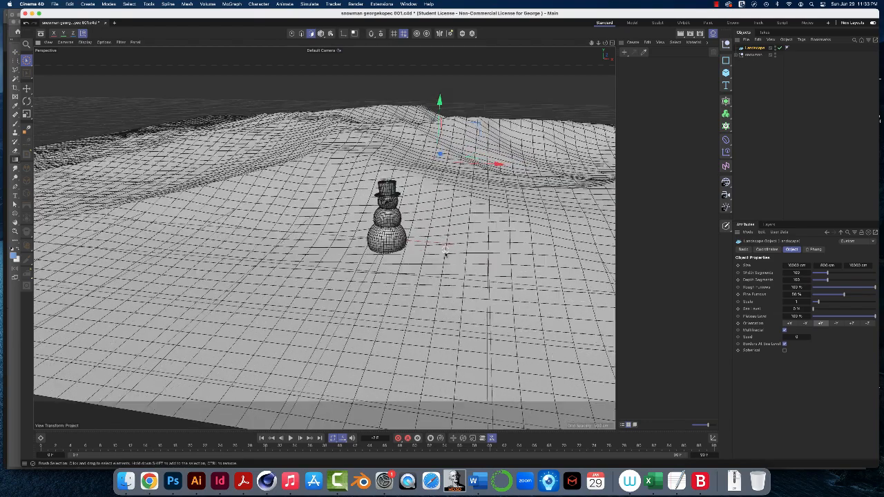
pyautogui.keyDown('alt'); pyautogui.moveTo(445, 254); pyautogui.dragTo(441, 220); pyautogui.keyUp('alt')
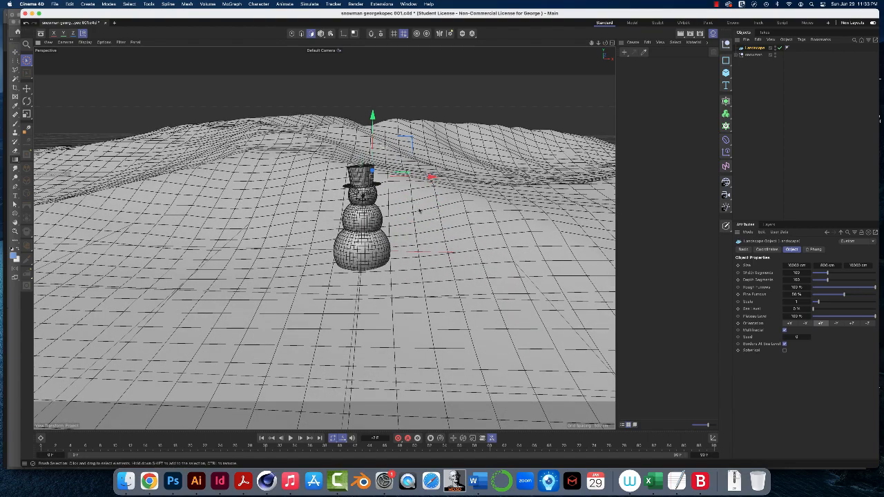